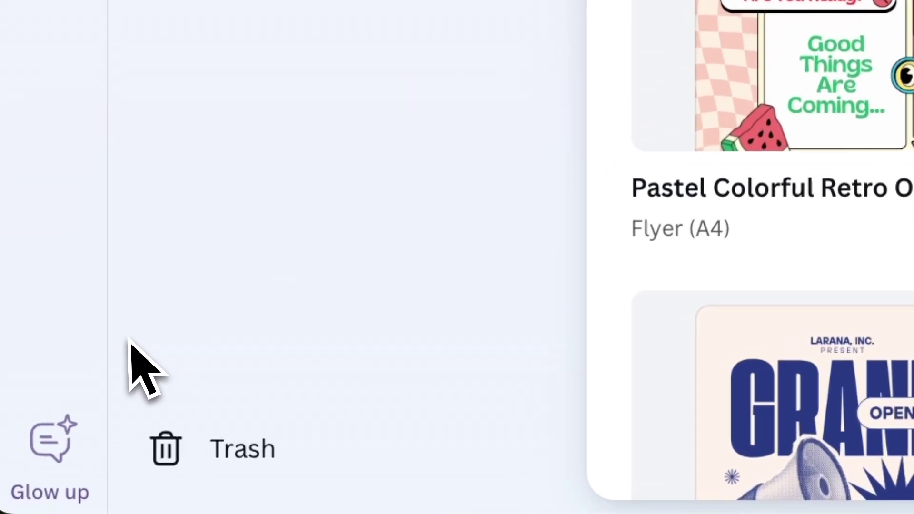
Step: Start a new video design from the homepage and browse further through the video templates carousel
left_click(92, 424)
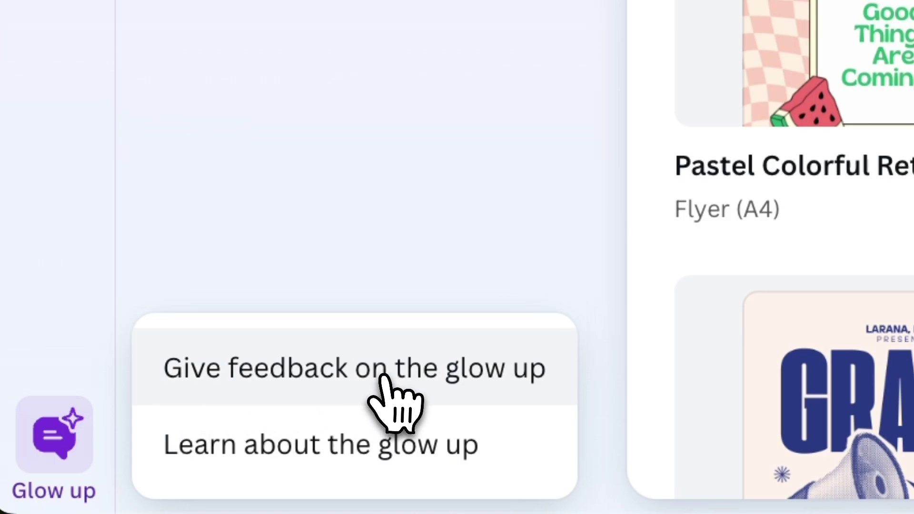
left_click(503, 388)
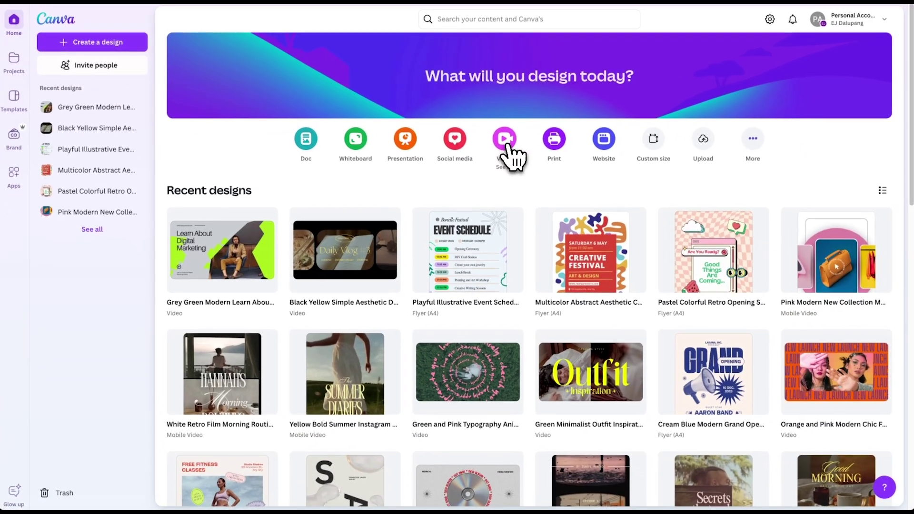
left_click(506, 143)
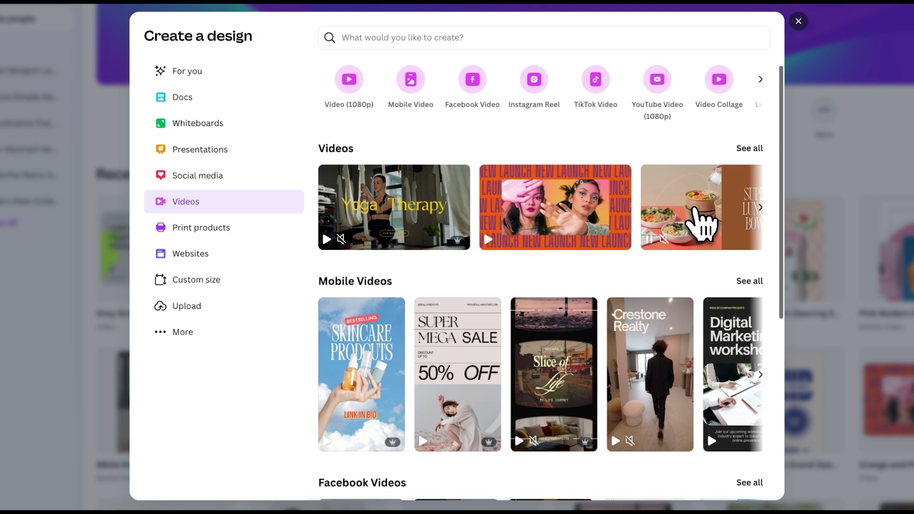
left_click(760, 207)
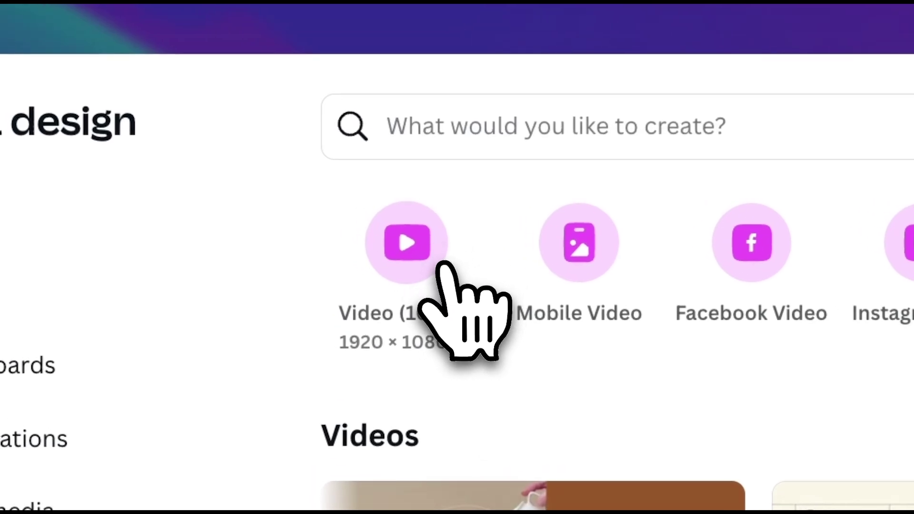
Step: Create a blank Video (1080p) design and scroll through the Templates panel
left_click(443, 266)
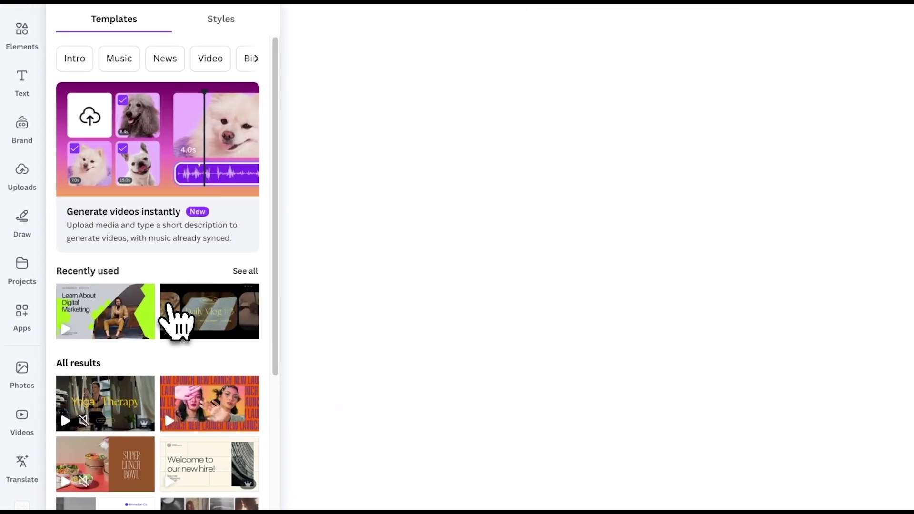
scroll(282, 267, "down", 1)
left_click_drag(281, 267, 295, 408)
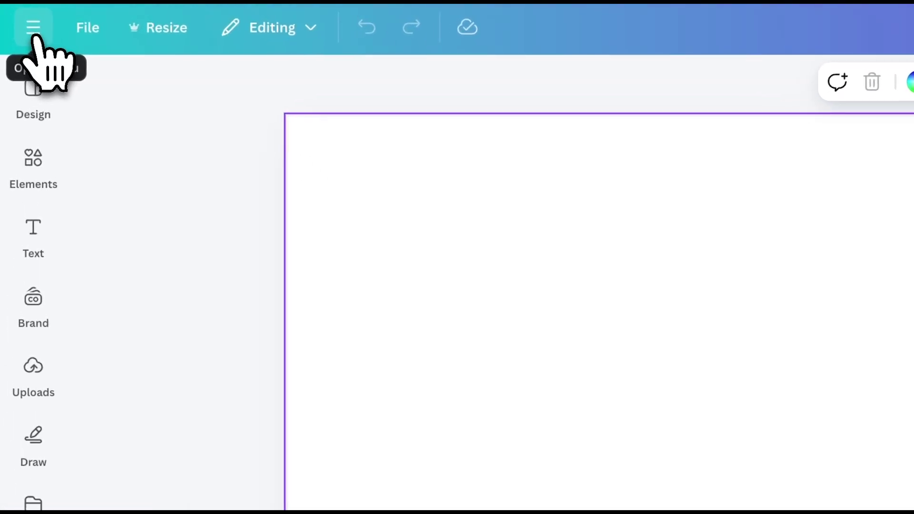
left_click(35, 30)
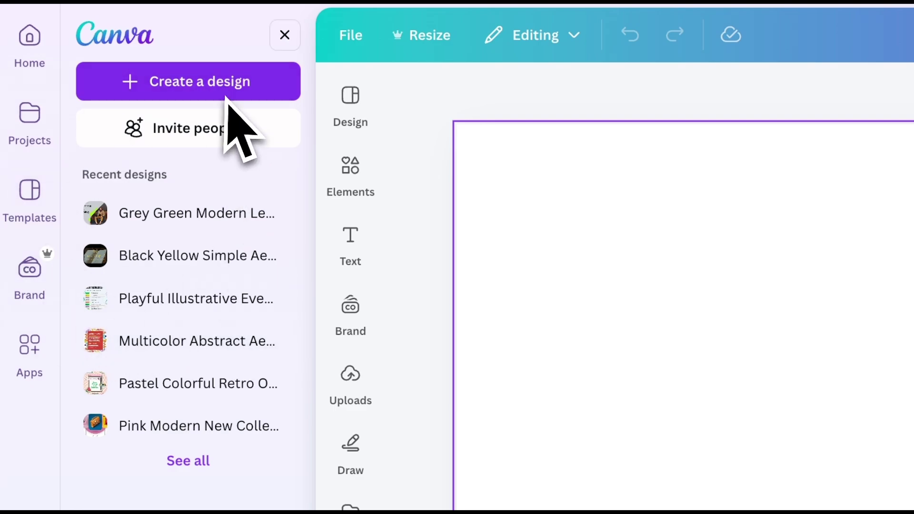
left_click(285, 36)
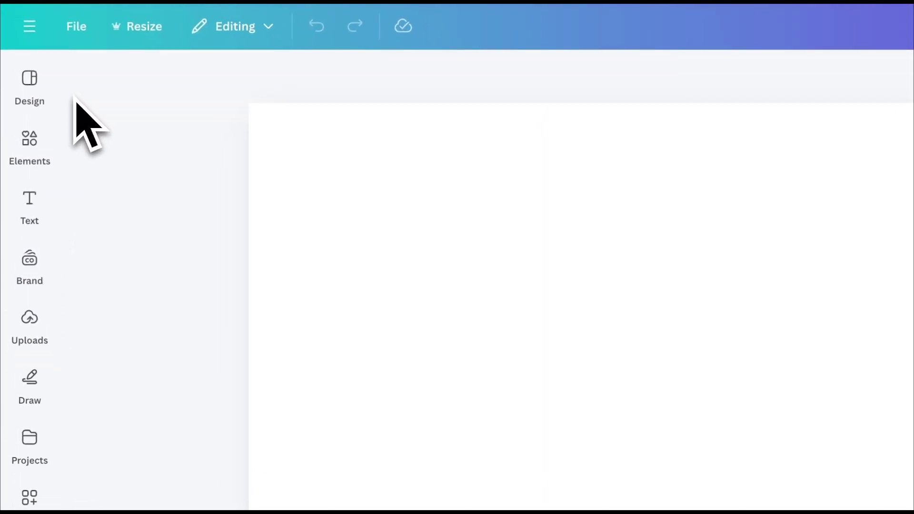
Step: Browse the Design, Elements, Text and Brand sidebar tabs
left_click(59, 93)
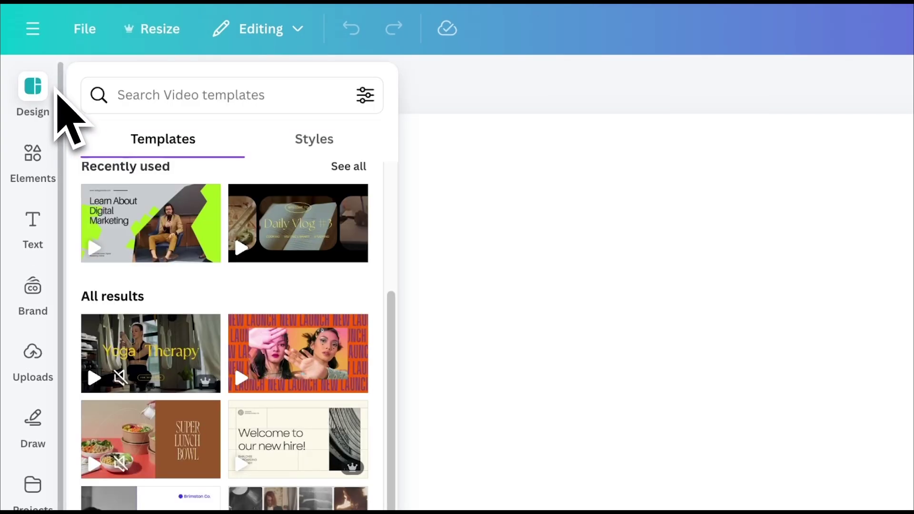
left_click(53, 153)
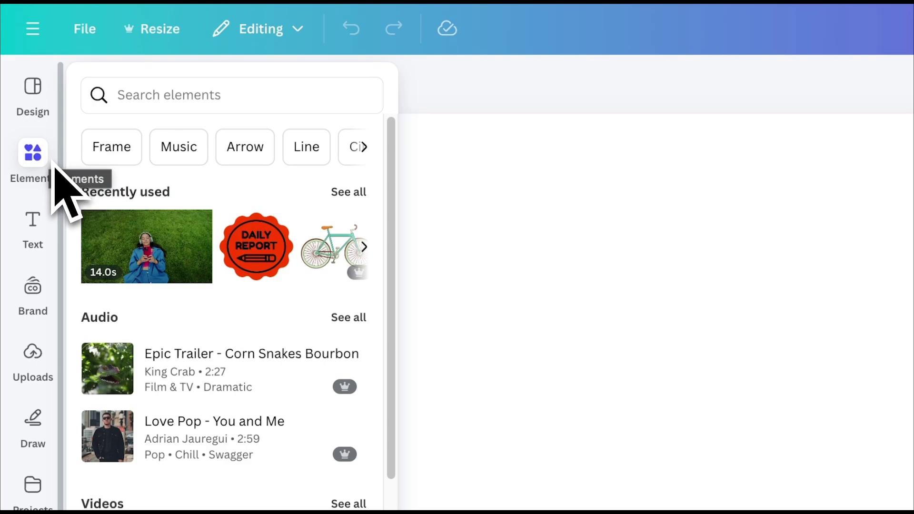
left_click(56, 225)
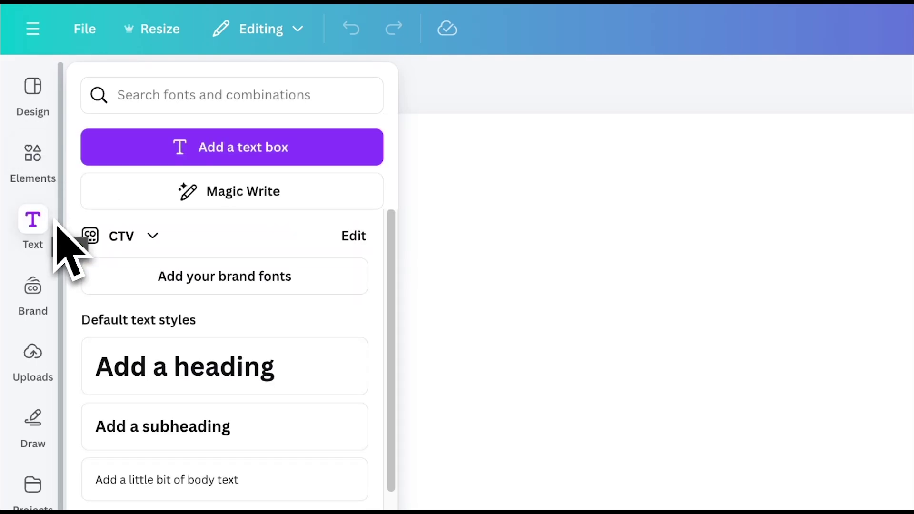
left_click(51, 289)
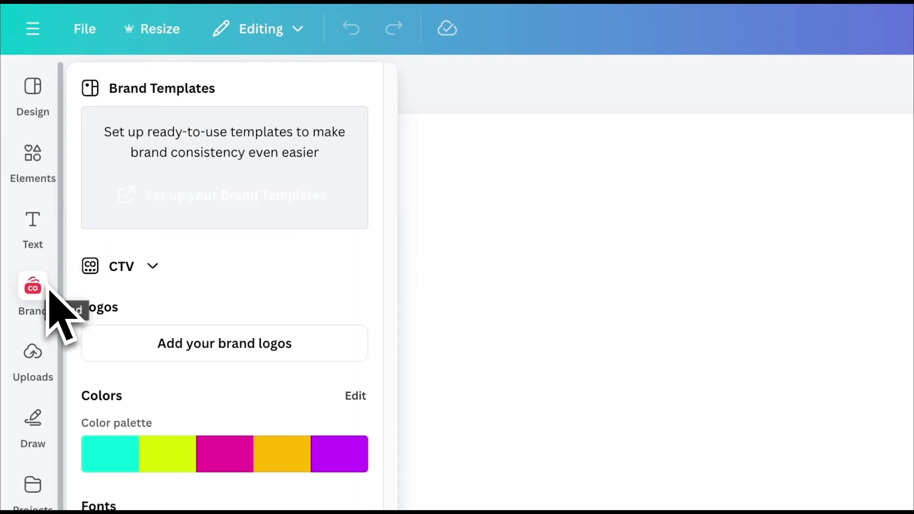
left_click(49, 250)
left_click(52, 107)
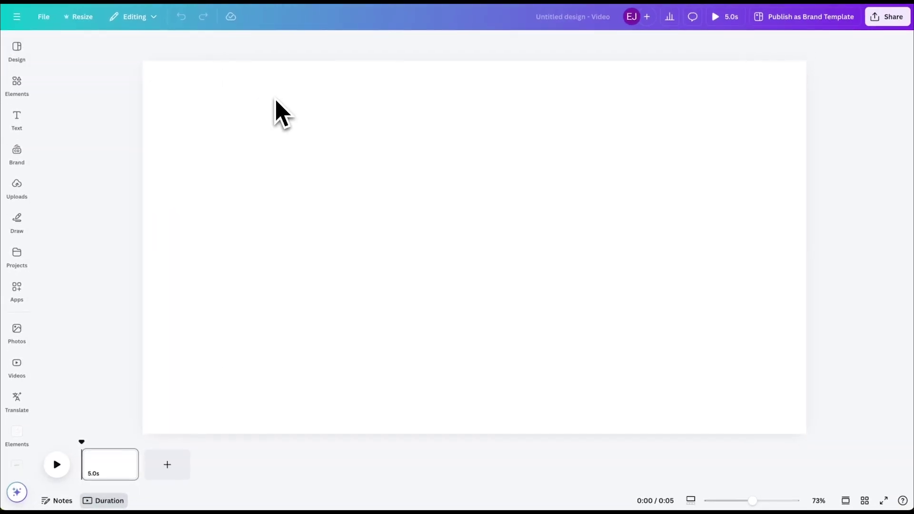
Step: Open and close the Elements library, then the Text panel
left_click(27, 91)
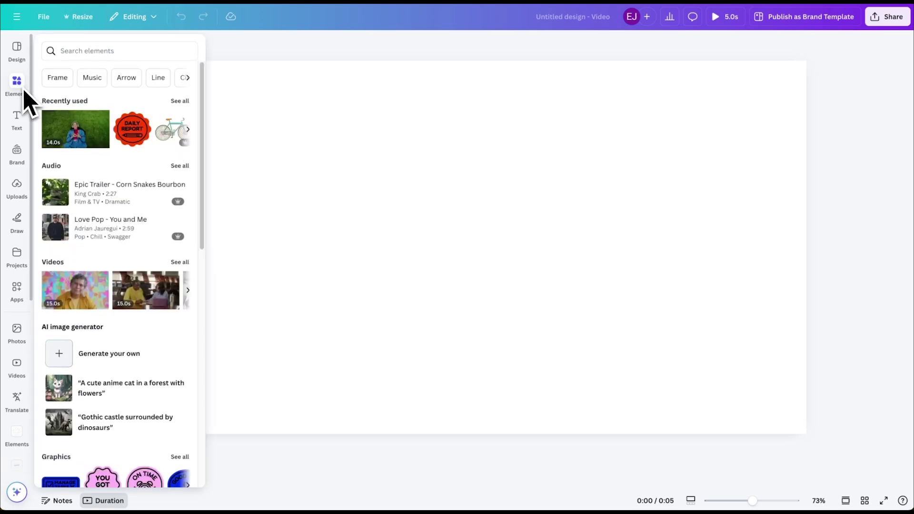
left_click(287, 169)
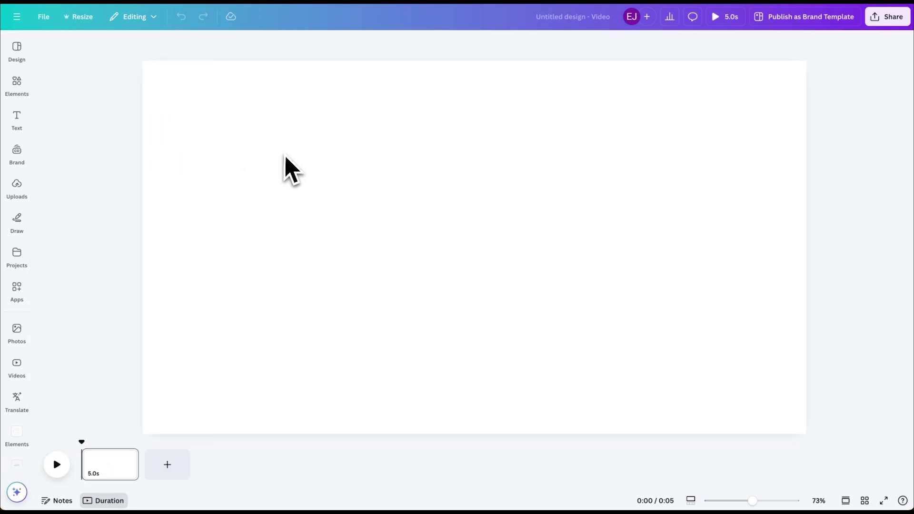
left_click(31, 127)
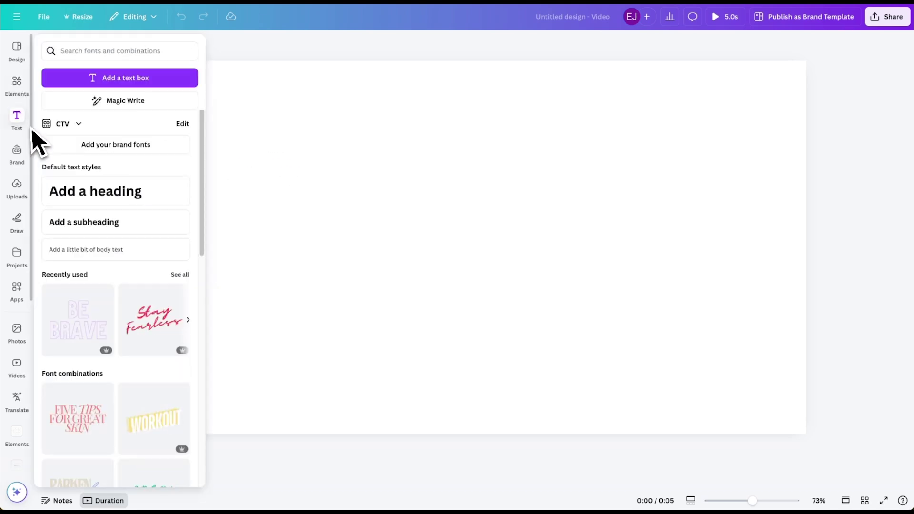
left_click(282, 167)
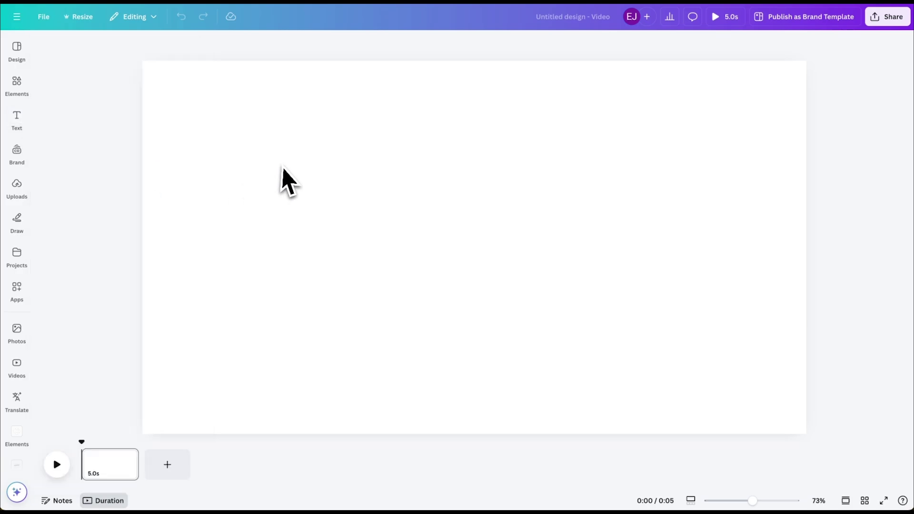
Step: Switch between video templates and Elements, then select the blank page and close the panel
left_click(16, 48)
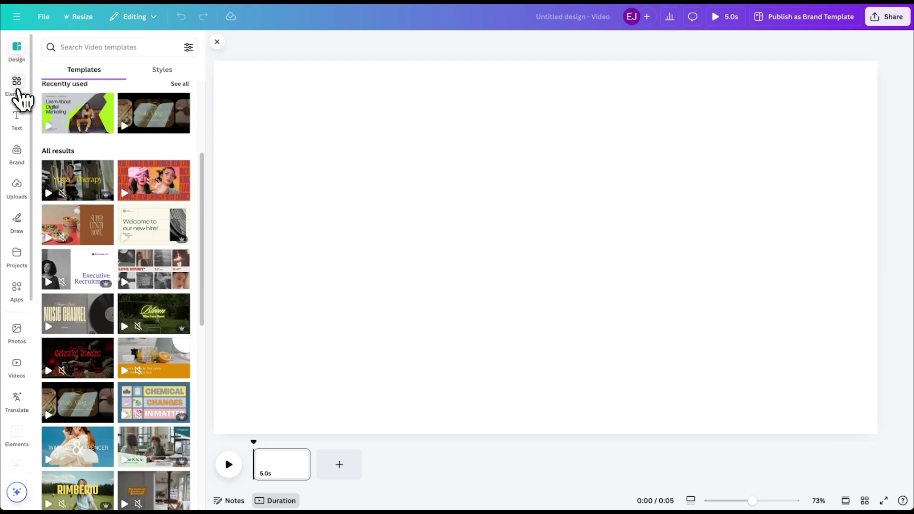
left_click(16, 86)
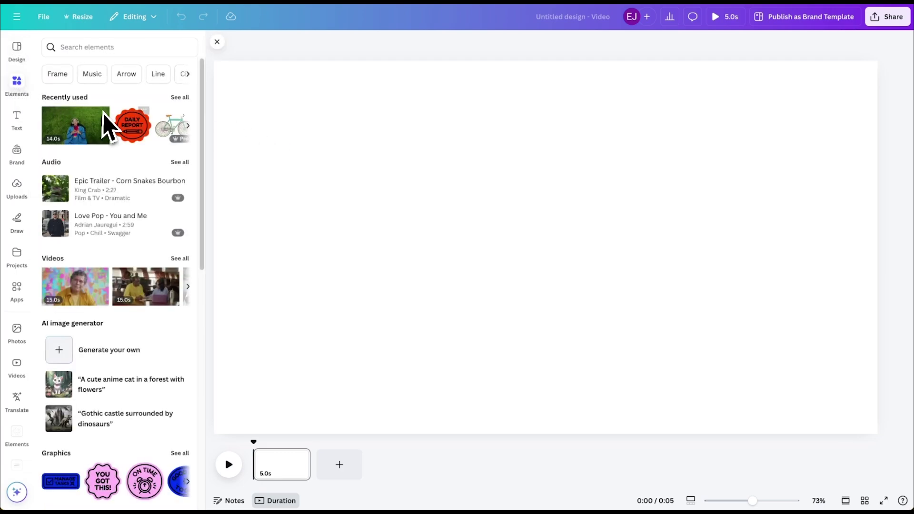
left_click(16, 50)
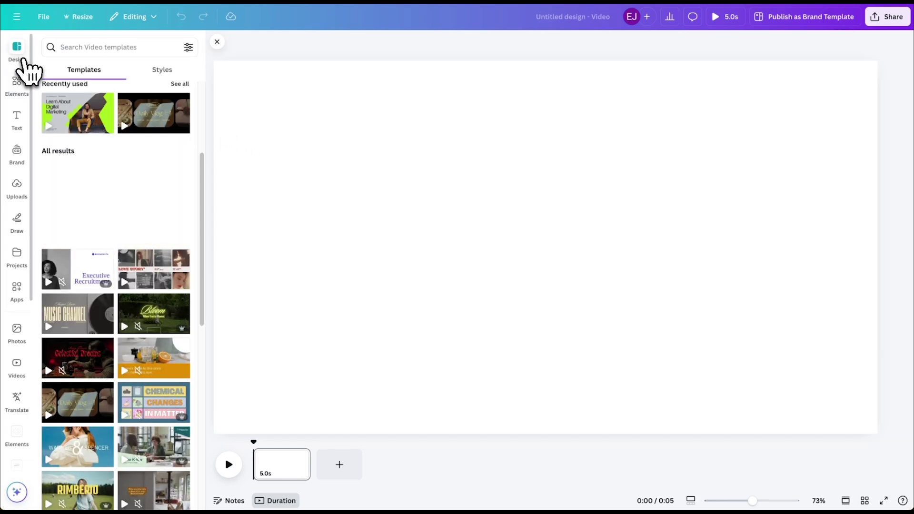
left_click(19, 84)
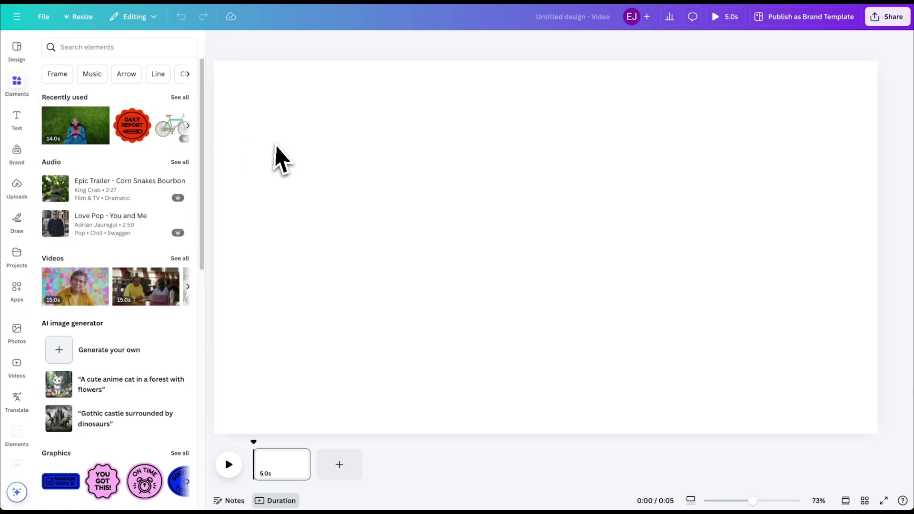
left_click(282, 148)
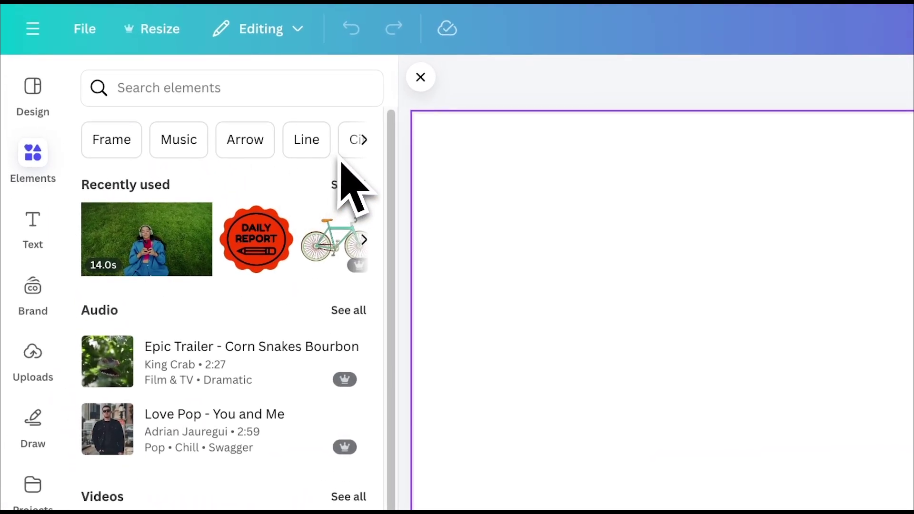
left_click(421, 79)
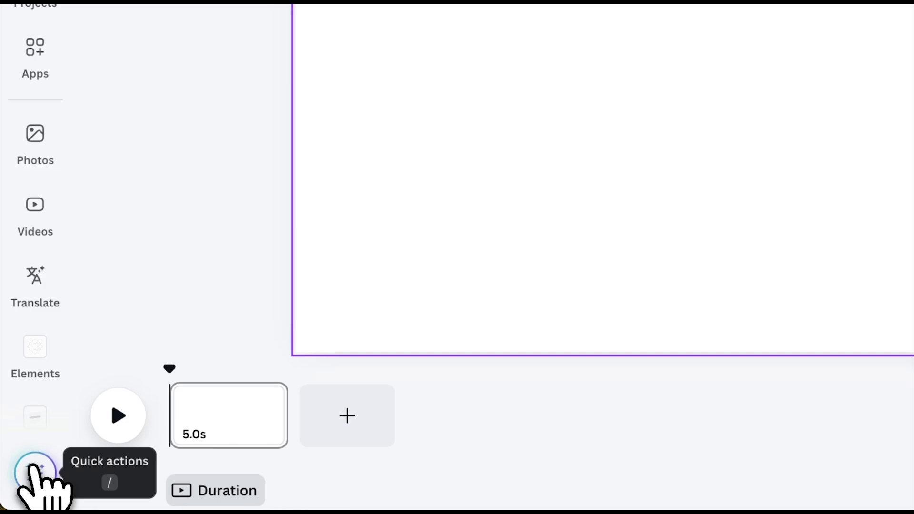
Step: Open the Quick actions search and scroll through its options
left_click(32, 469)
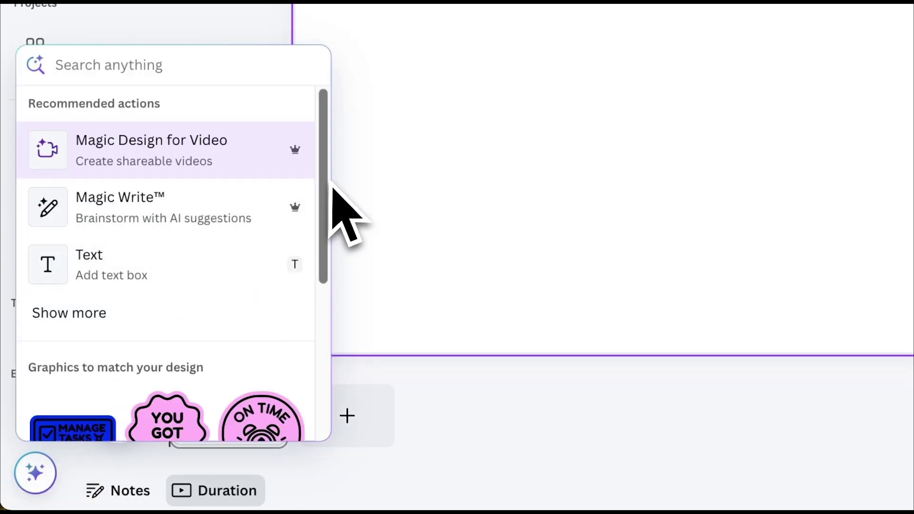
scroll(328, 201, "down", 2)
left_click_drag(329, 201, 314, 310)
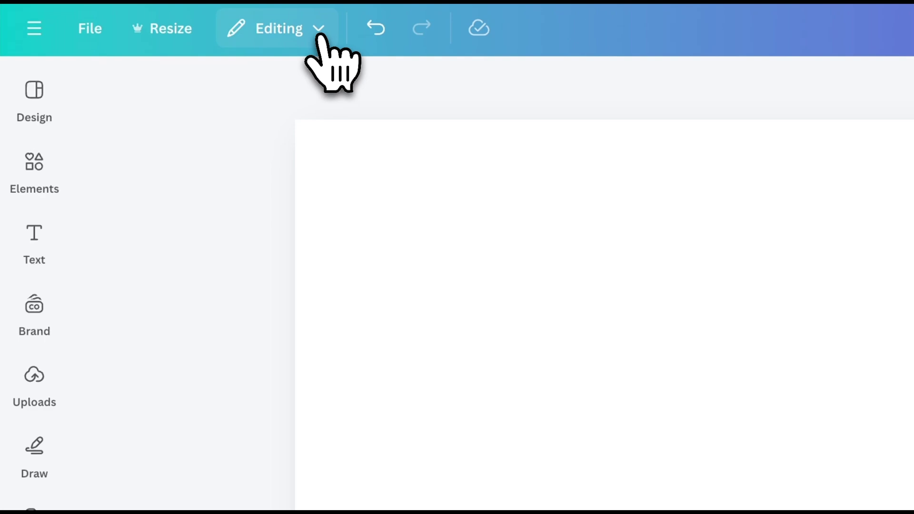
left_click(319, 38)
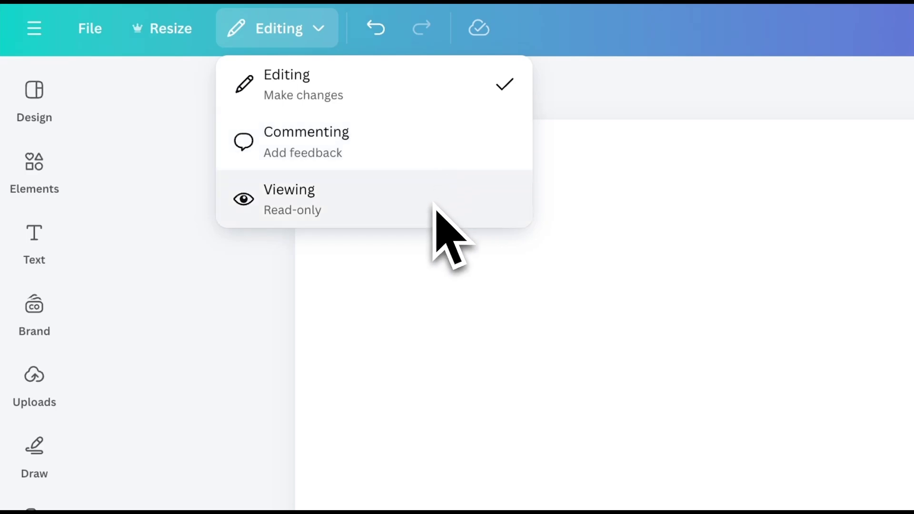
left_click(912, 402)
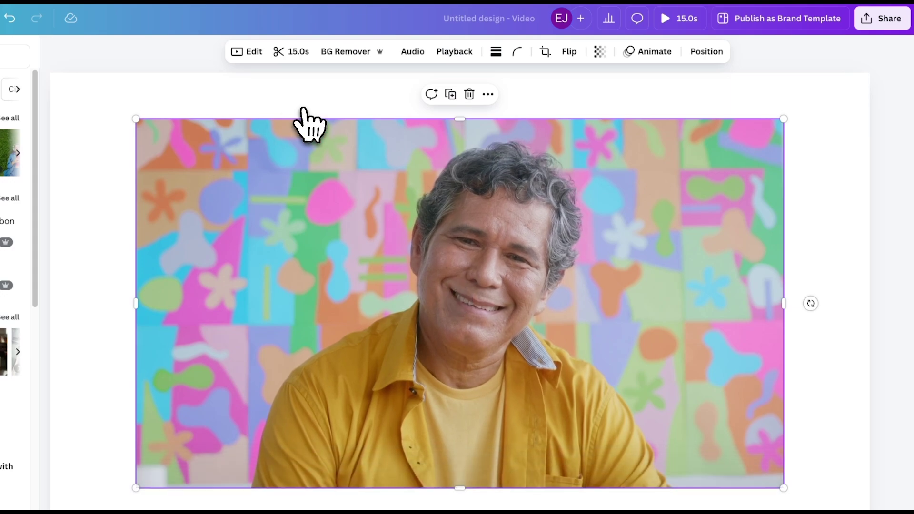
Step: Apply BG Remover to the woman's photo and deselect it to view the result
left_click(361, 51)
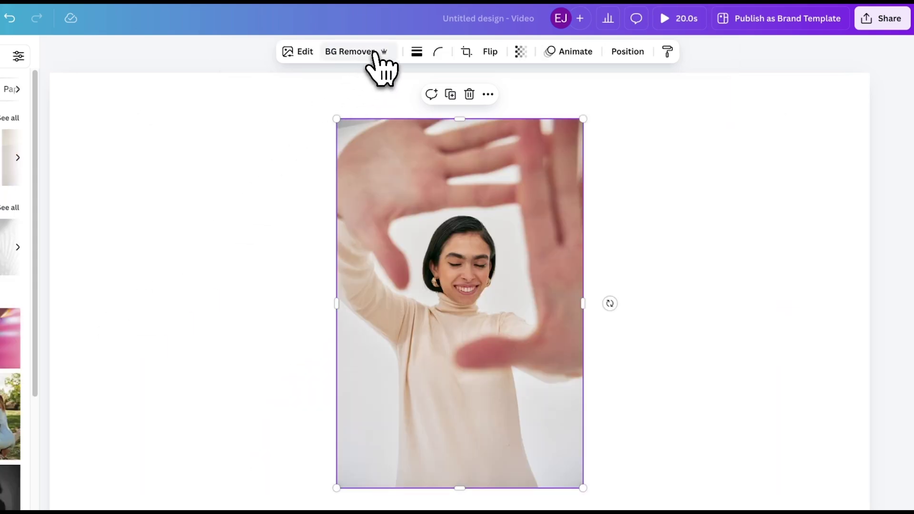
left_click(361, 51)
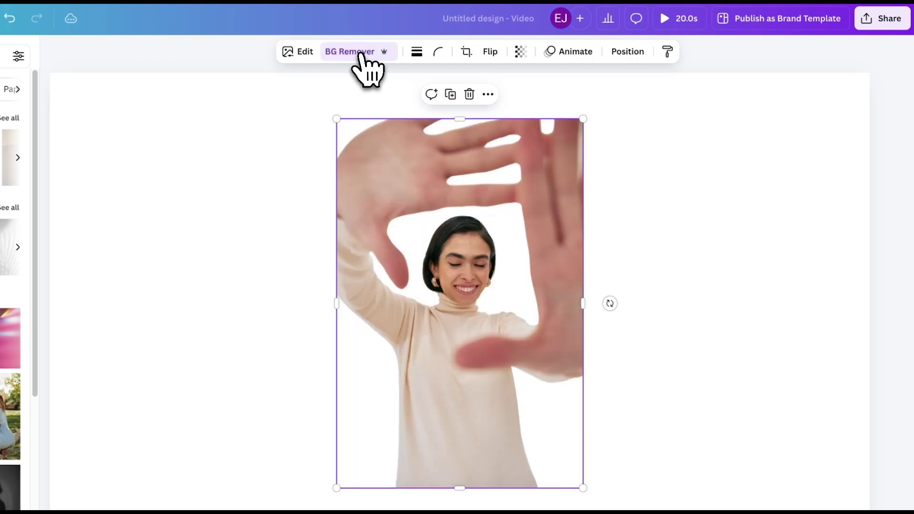
left_click(258, 159)
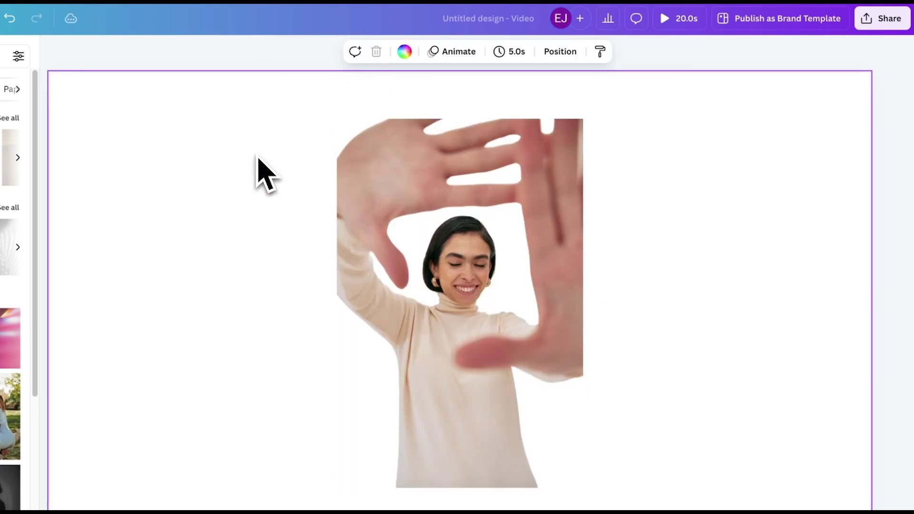